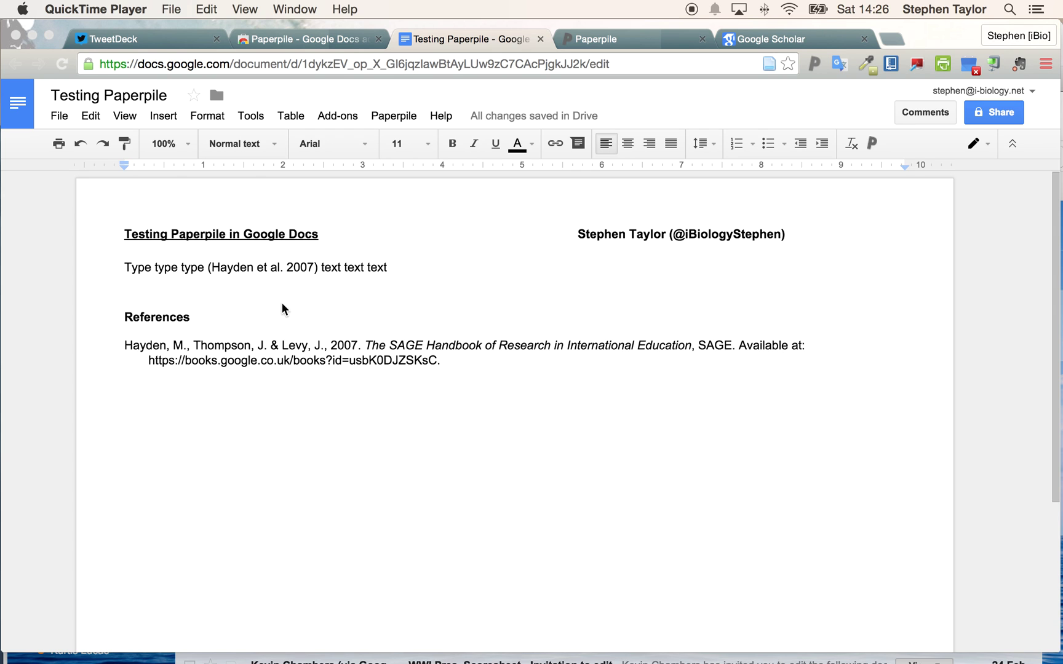
# Look at the Paperpile store page and Zotero library, then return to the Testing Paperpile document
pyautogui.click(285, 39)
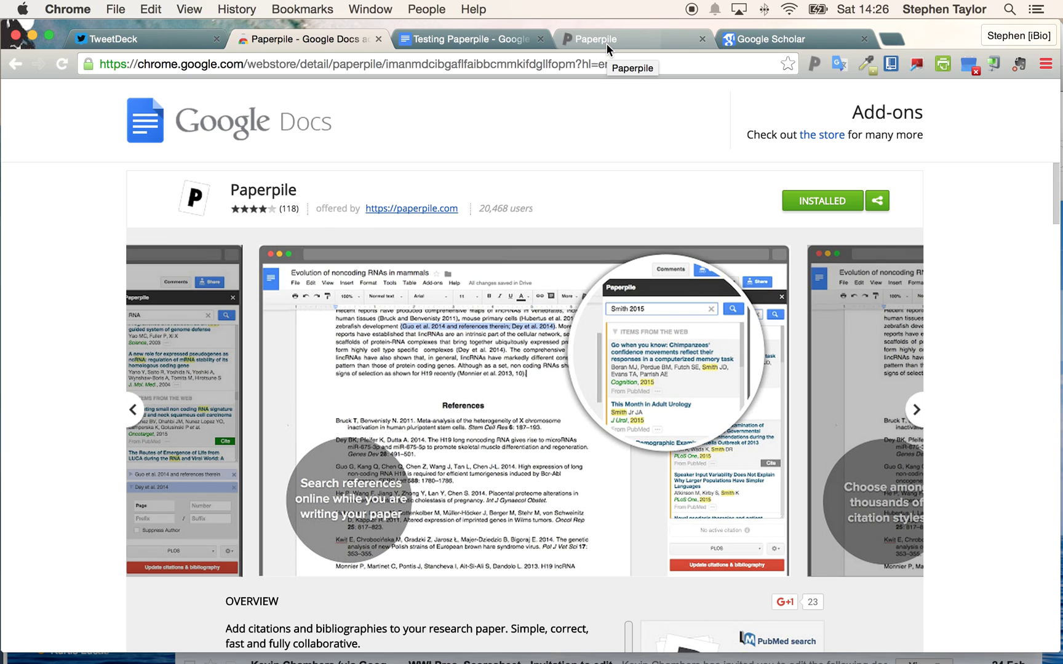
pyautogui.click(479, 39)
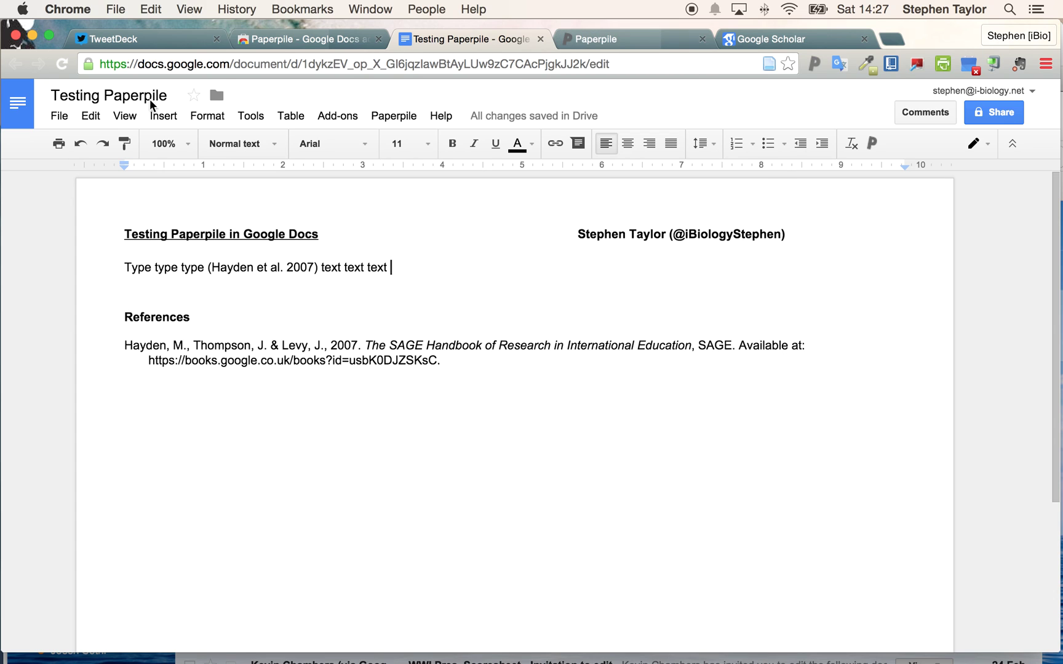
pyautogui.click(14, 131)
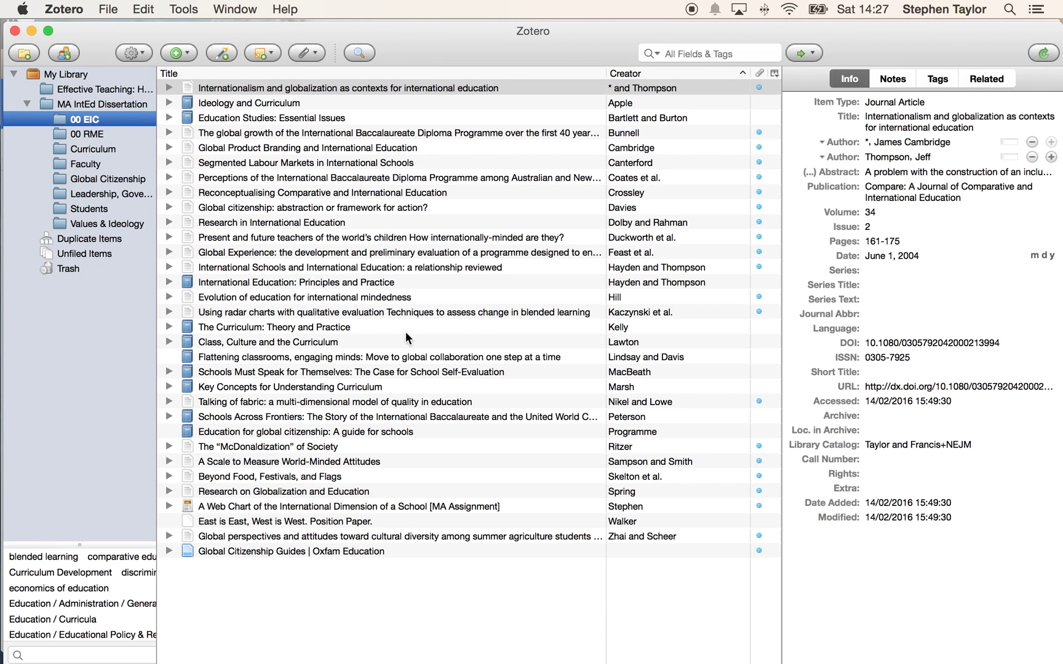
pyautogui.moveTo(2, 117)
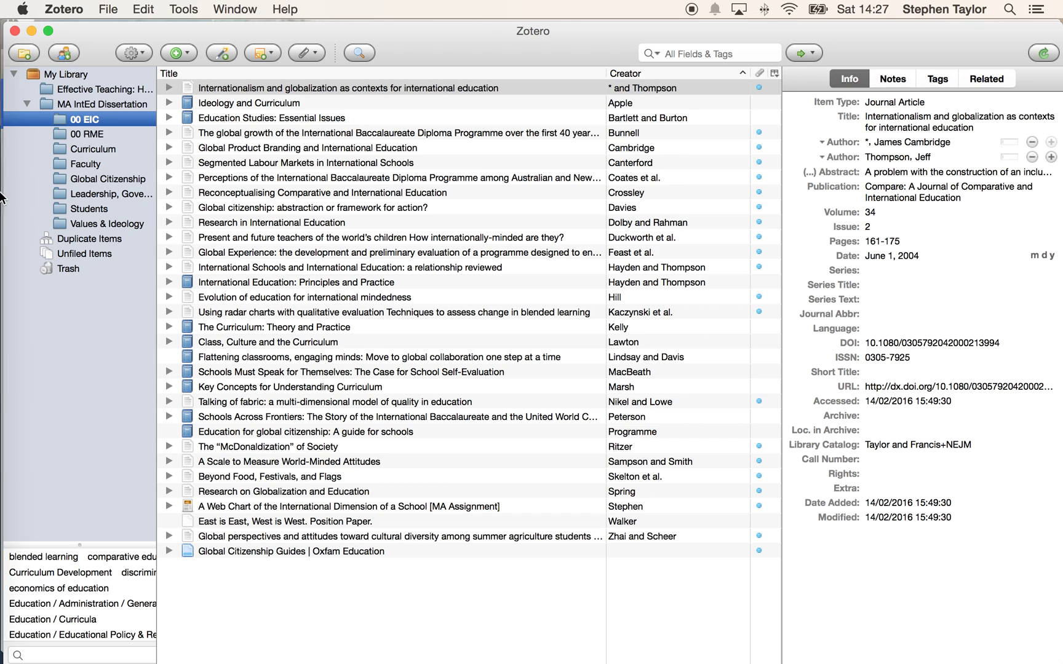
pyautogui.click(20, 98)
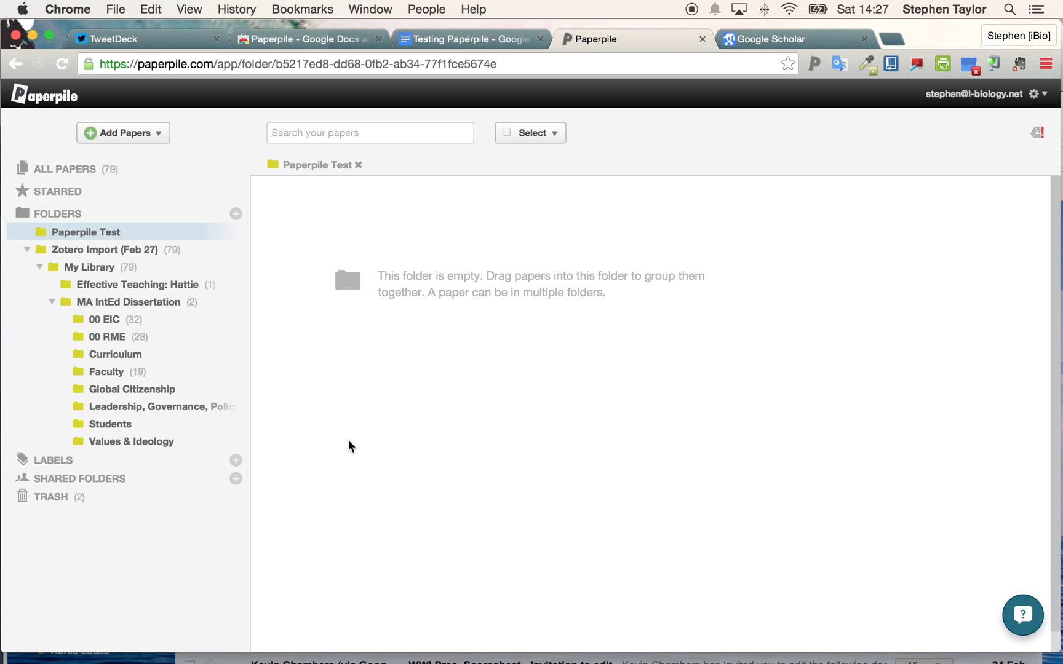
# Show Paperpile's Manage Citations sidebar, listing the document's two Harvard-style items
pyautogui.click(472, 40)
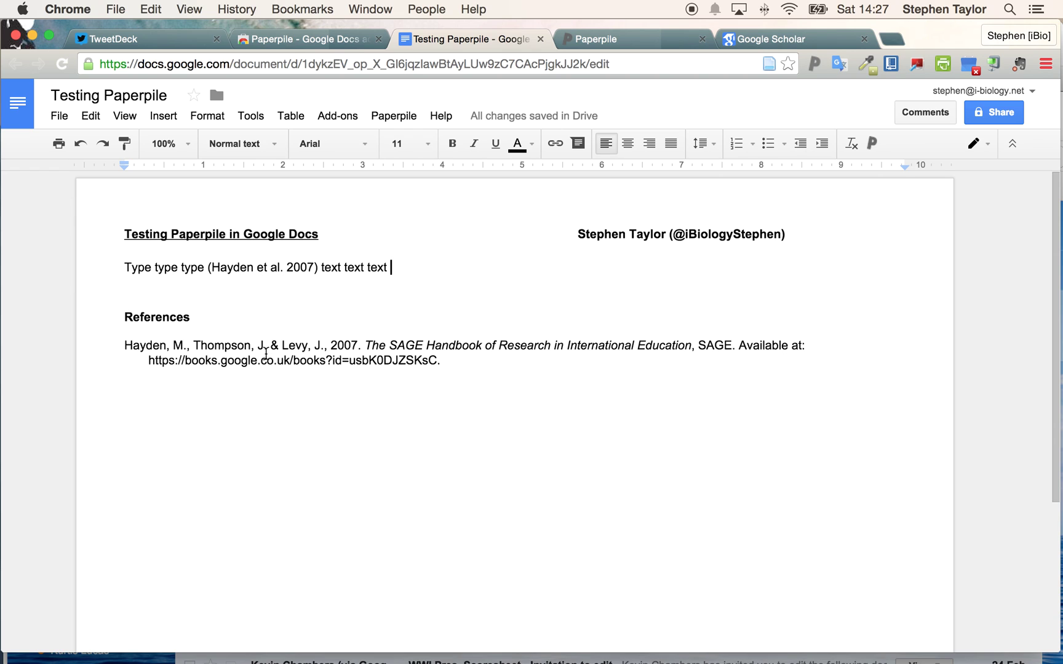
pyautogui.click(340, 120)
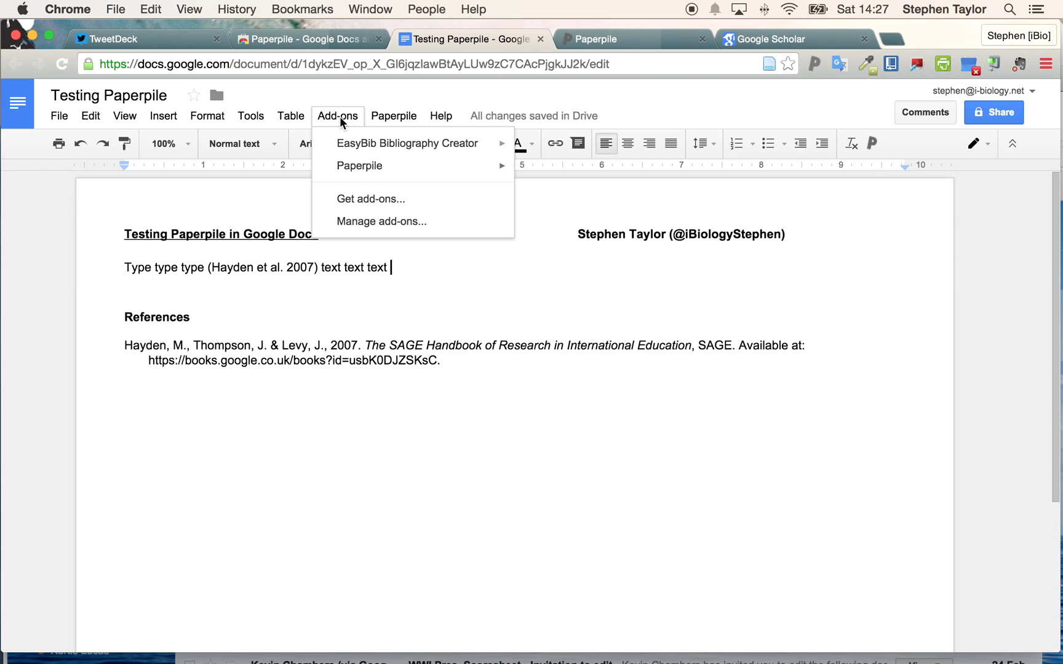
pyautogui.moveTo(349, 173)
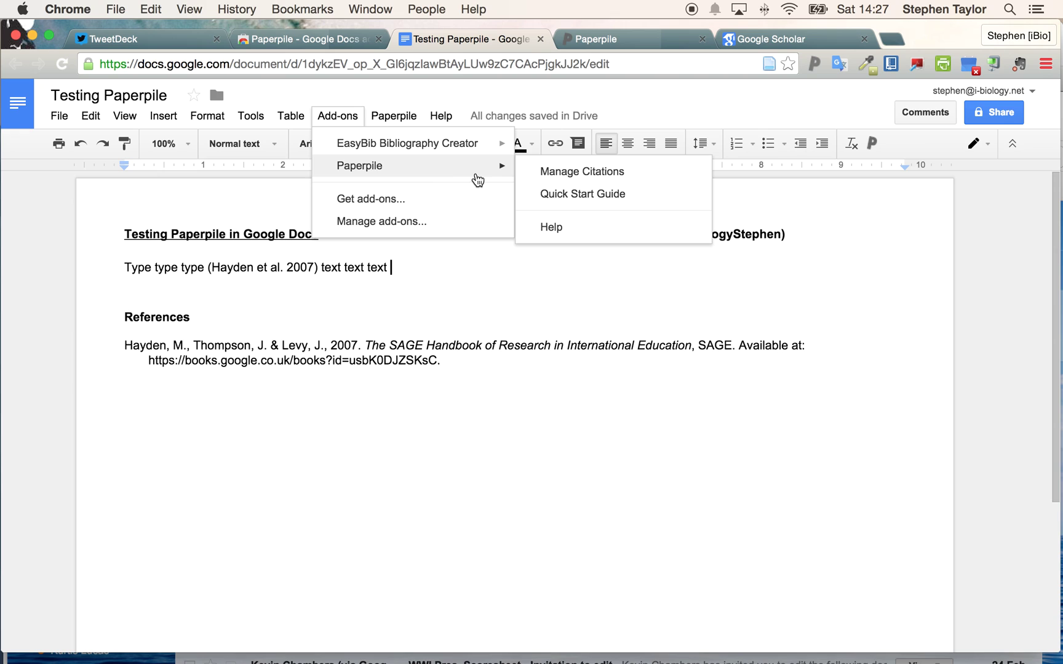
pyautogui.click(548, 173)
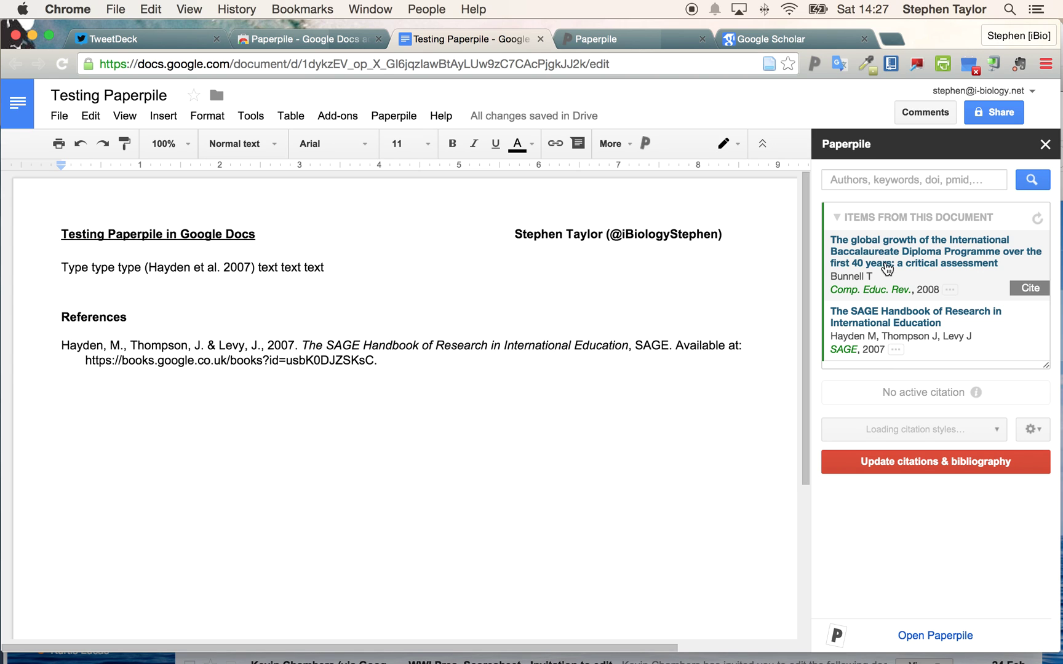
pyautogui.moveTo(874, 289)
pyautogui.moveTo(871, 338)
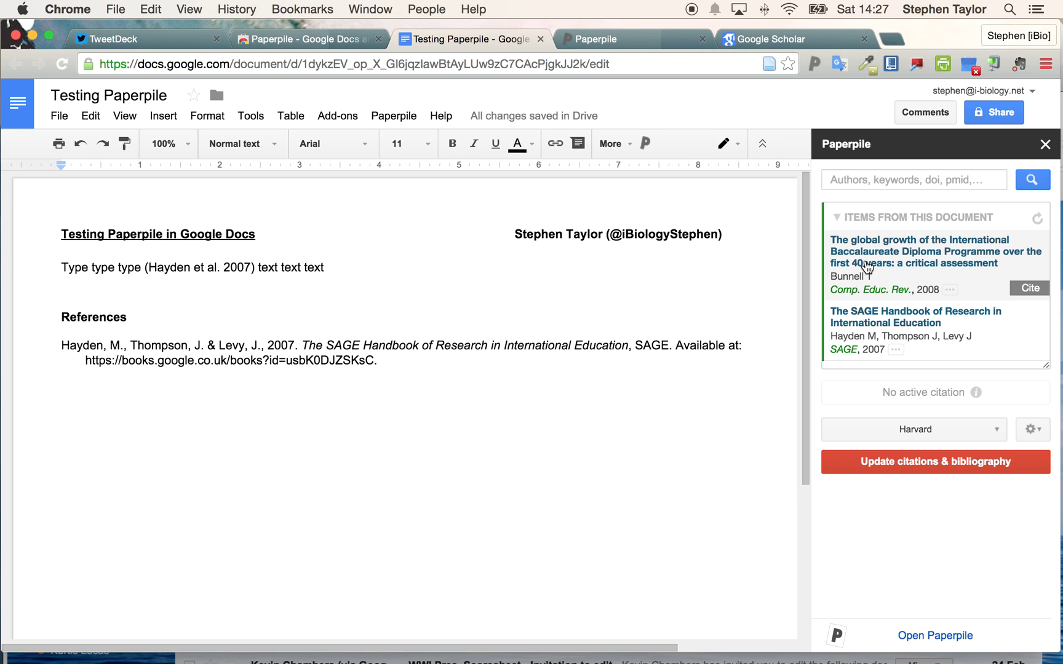
# Insert a Bunnell 2008 citation after 'text text text' on the first line
pyautogui.click(455, 268)
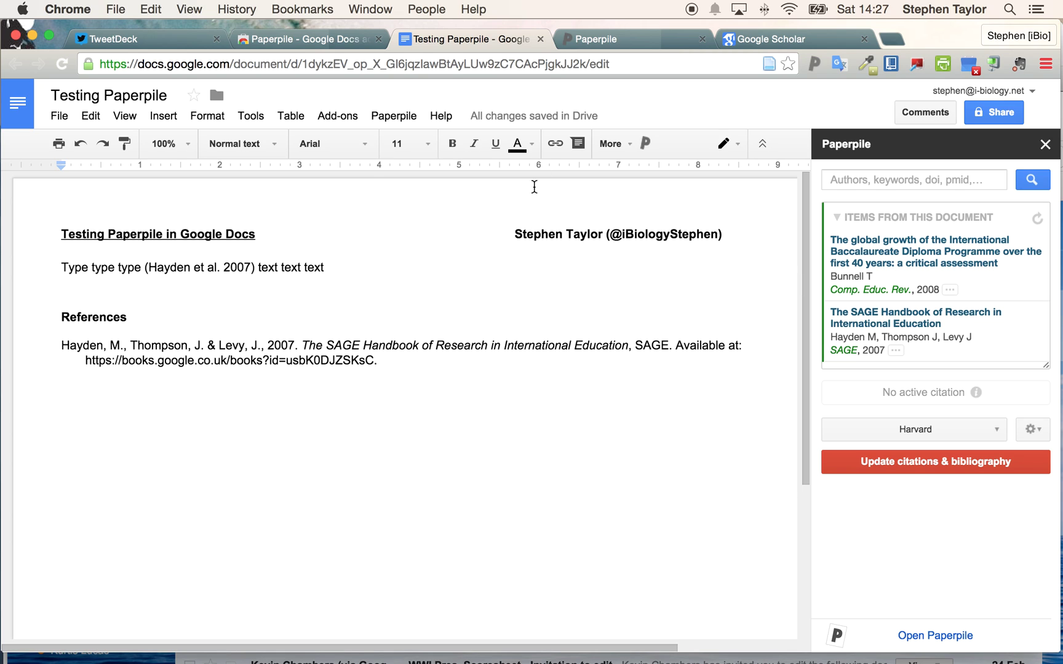
pyautogui.click(645, 144)
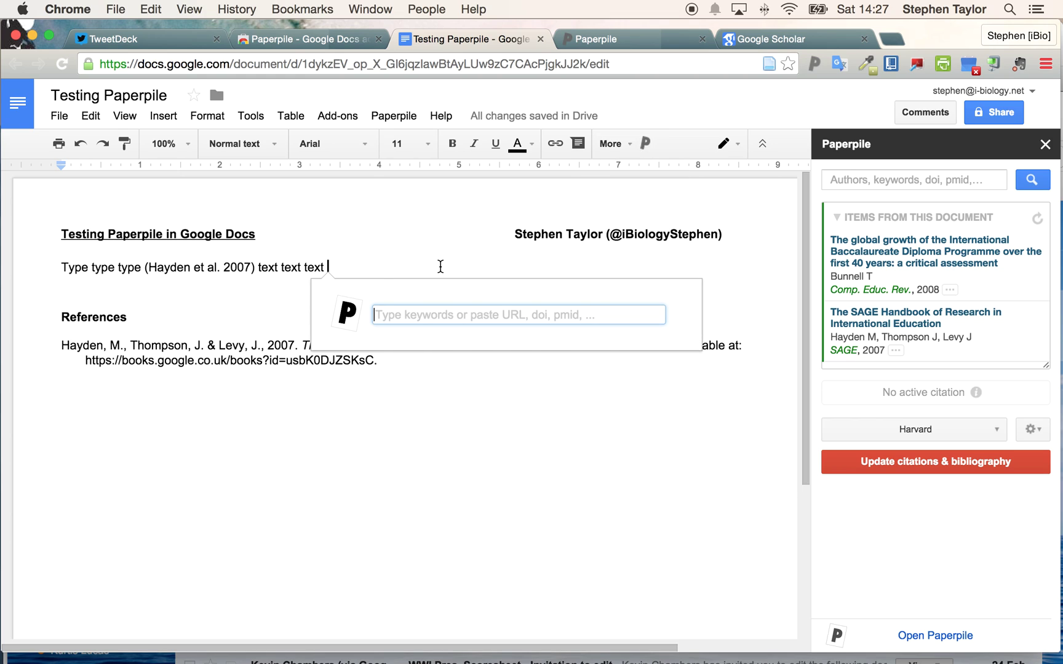
pyautogui.write('bunne')
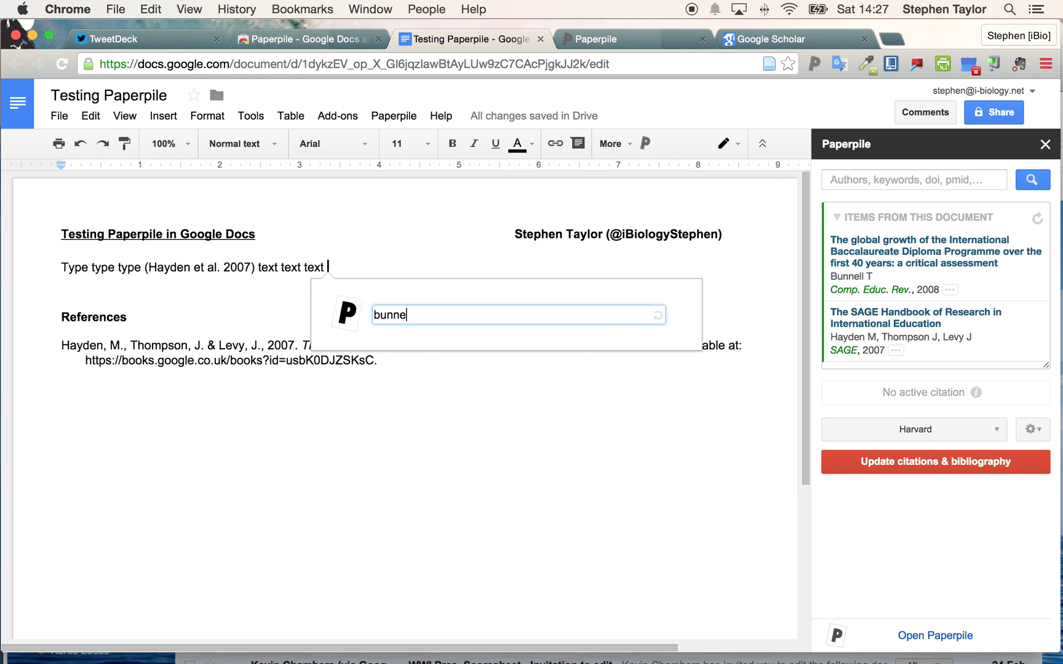
pyautogui.click(395, 377)
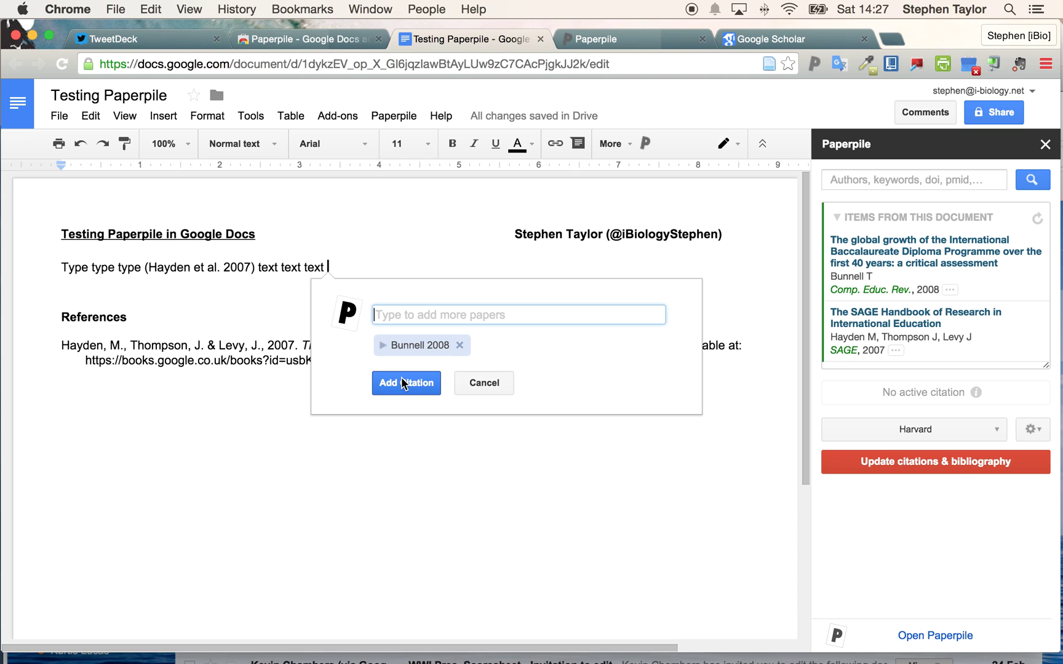
pyautogui.click(403, 383)
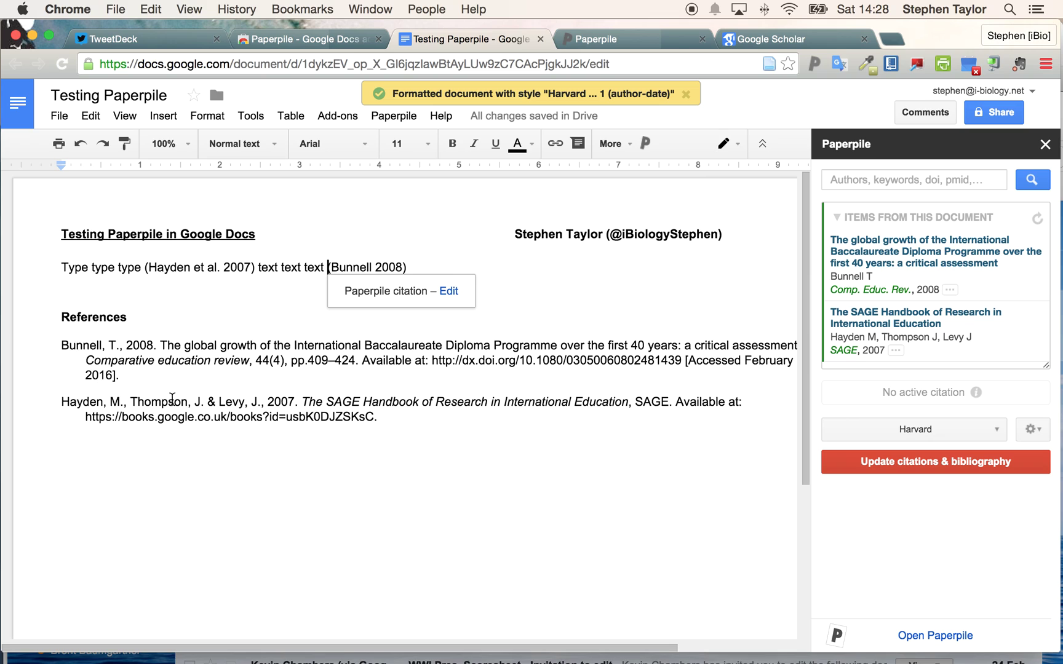
# Type 'text text text', cite Ritzer 1983 after it, and format citations to update References
pyautogui.click(425, 268)
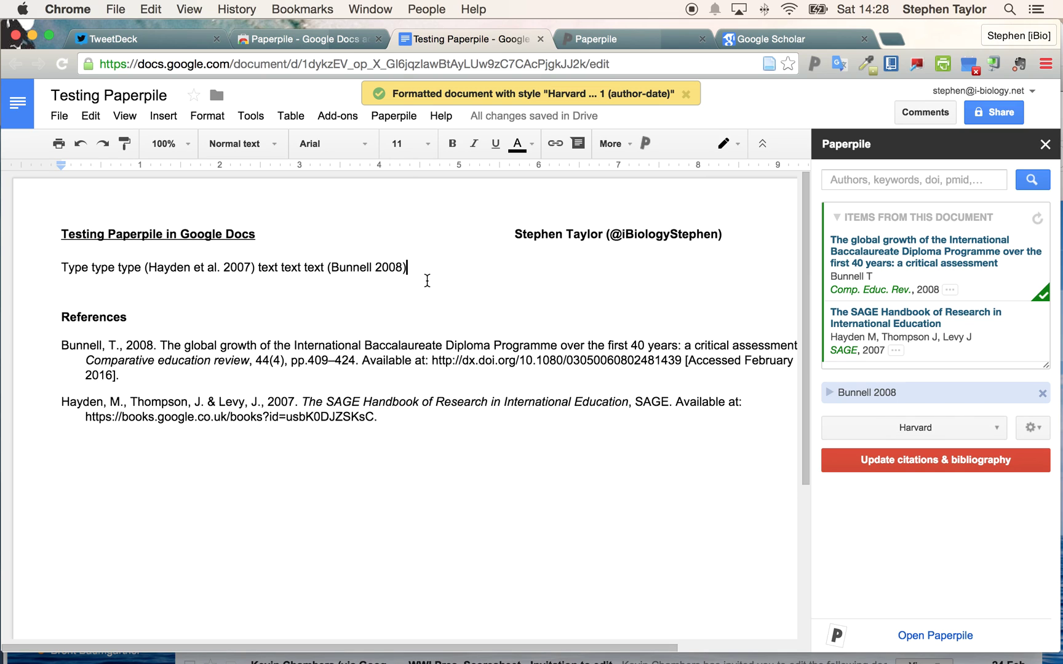
pyautogui.write('text tex')
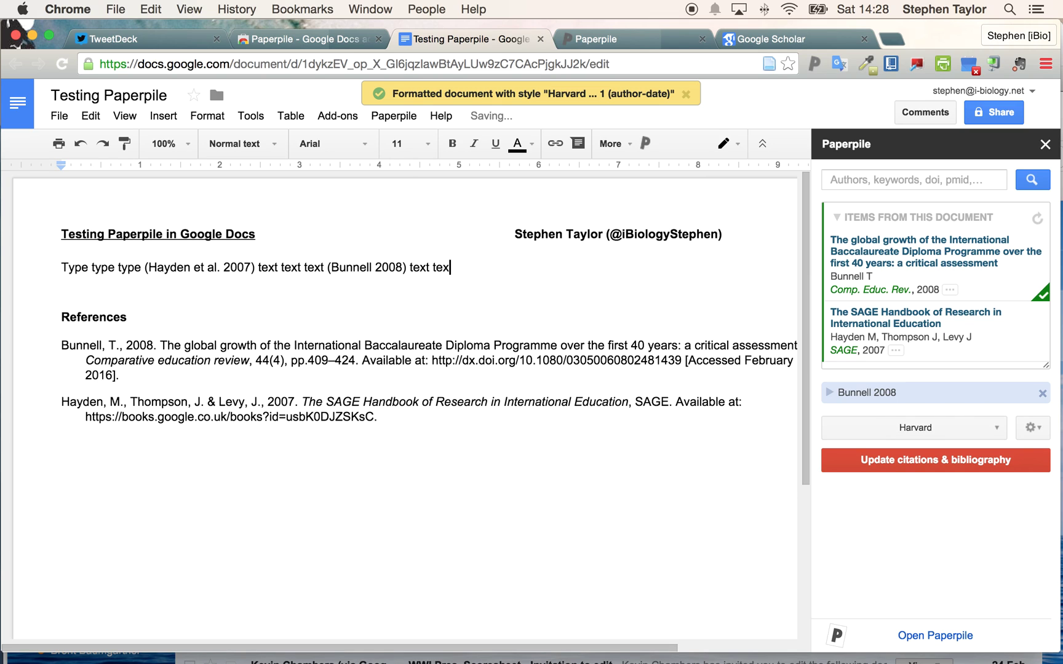
pyautogui.write('t text')
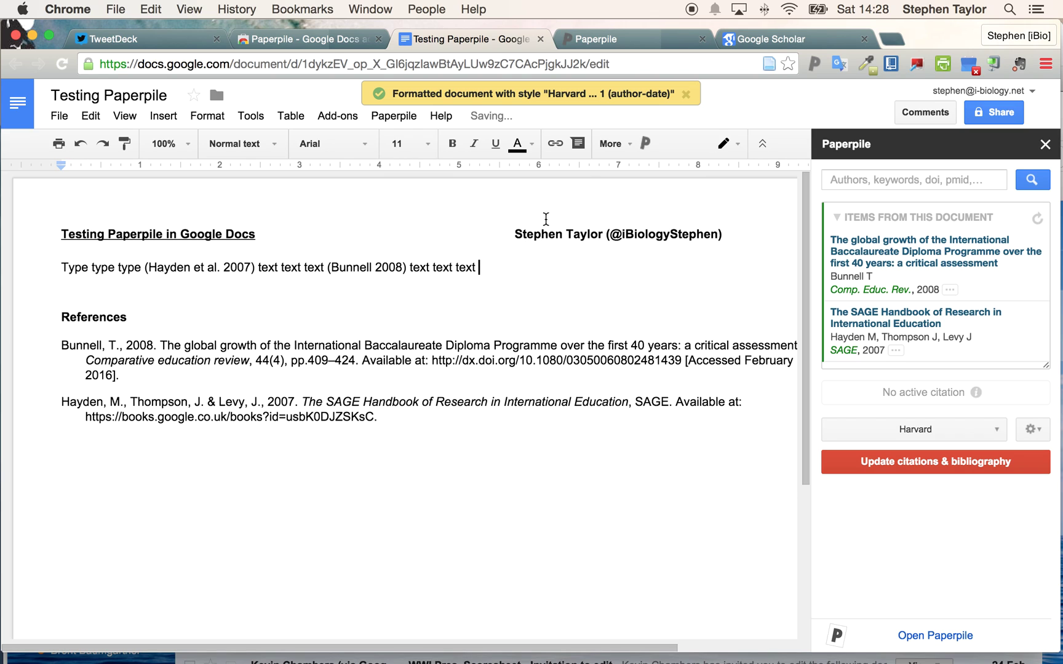
pyautogui.click(647, 144)
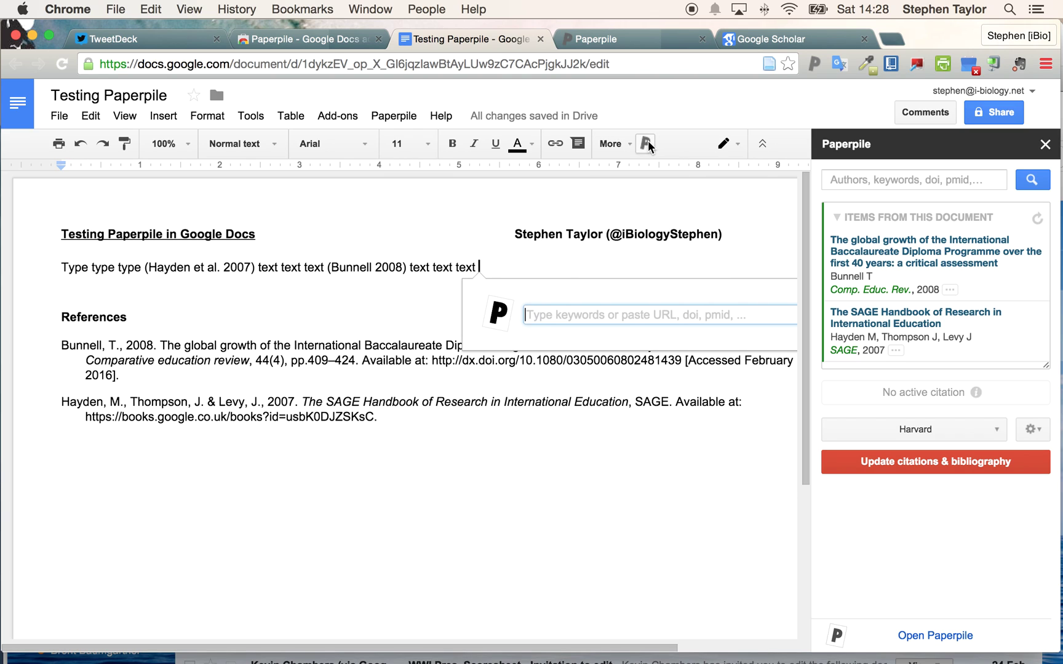
pyautogui.write('rit')
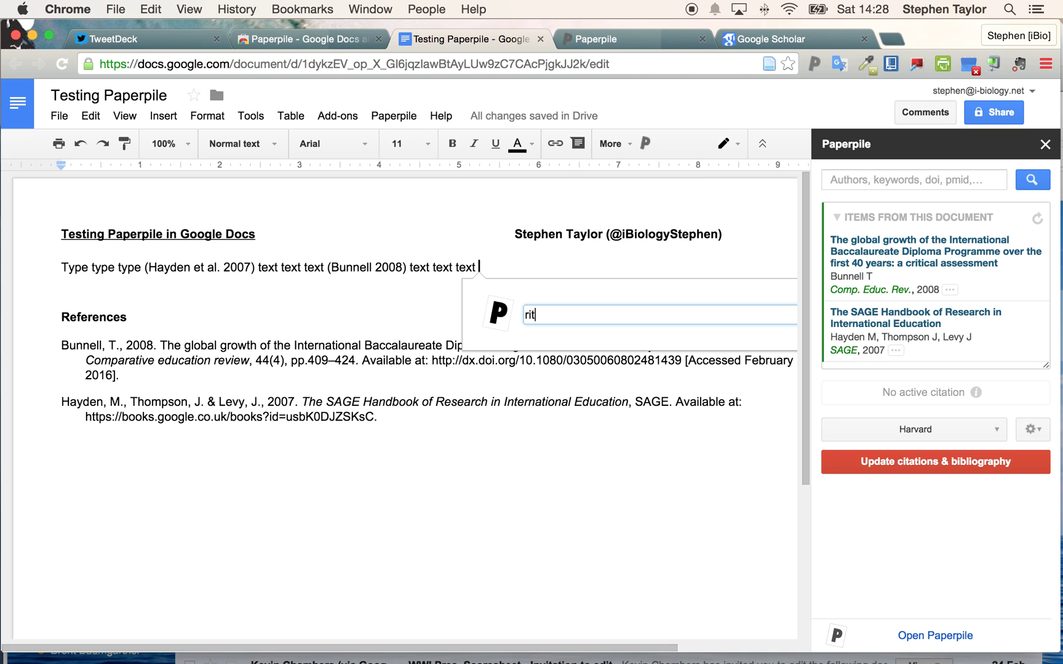
pyautogui.write('zer')
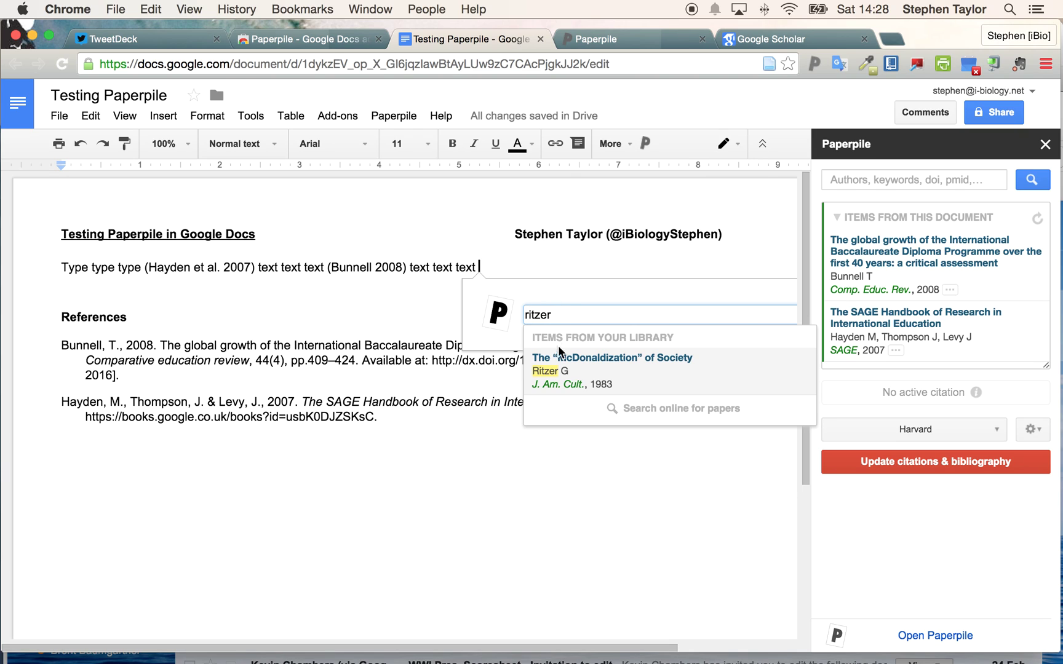
pyautogui.click(559, 359)
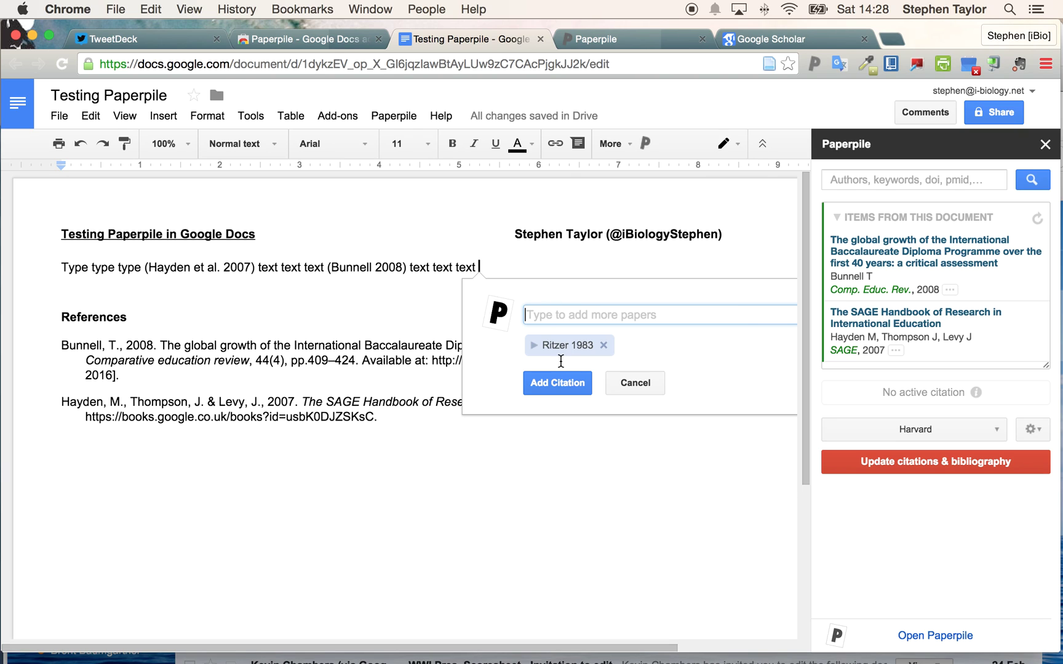
pyautogui.click(557, 383)
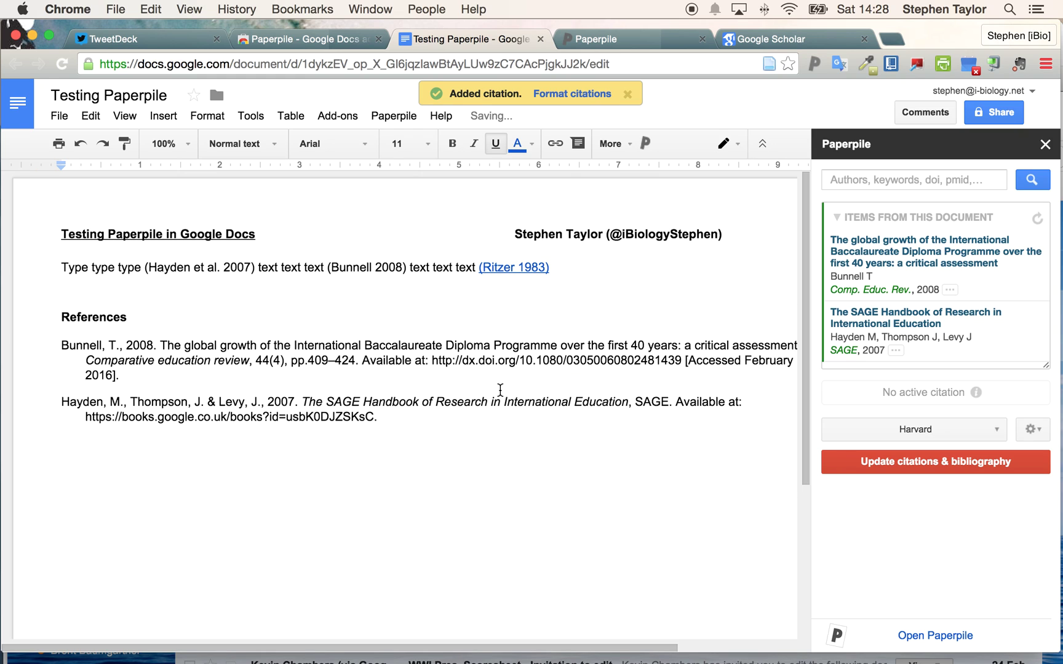
pyautogui.click(583, 94)
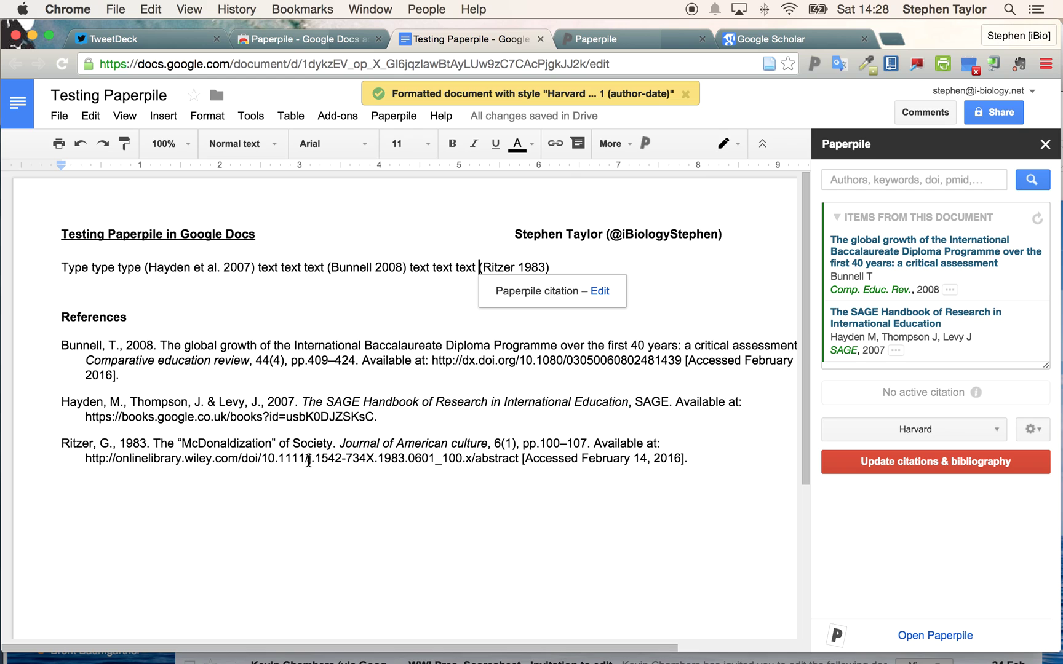
# Search Google Scholar for Yemini international education papers and import the 2012 article into Paperpile
pyautogui.click(767, 38)
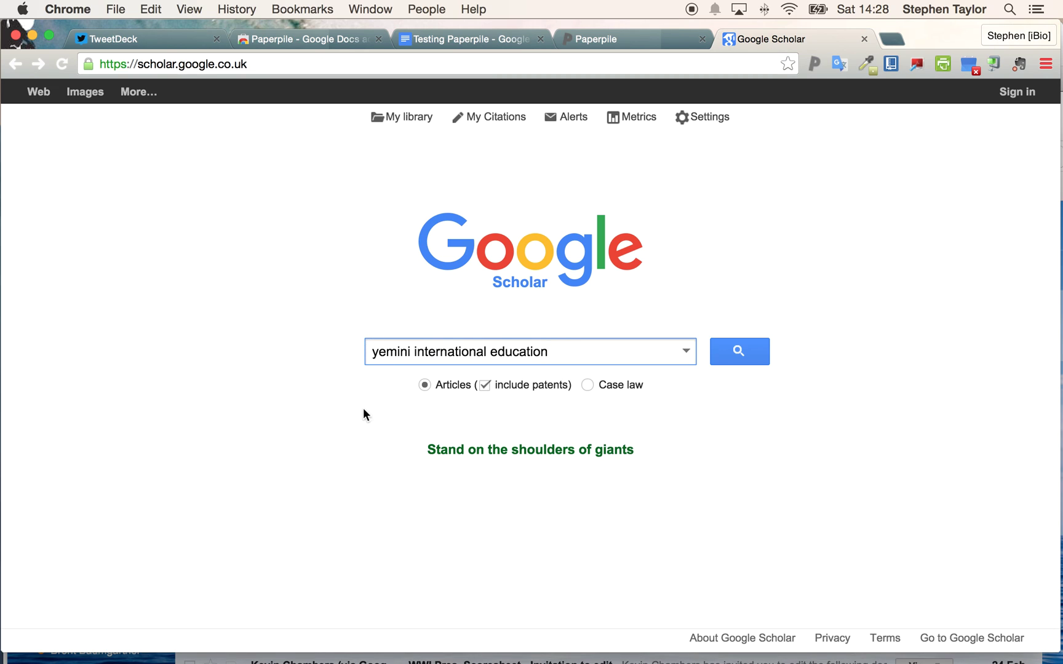
pyautogui.click(753, 363)
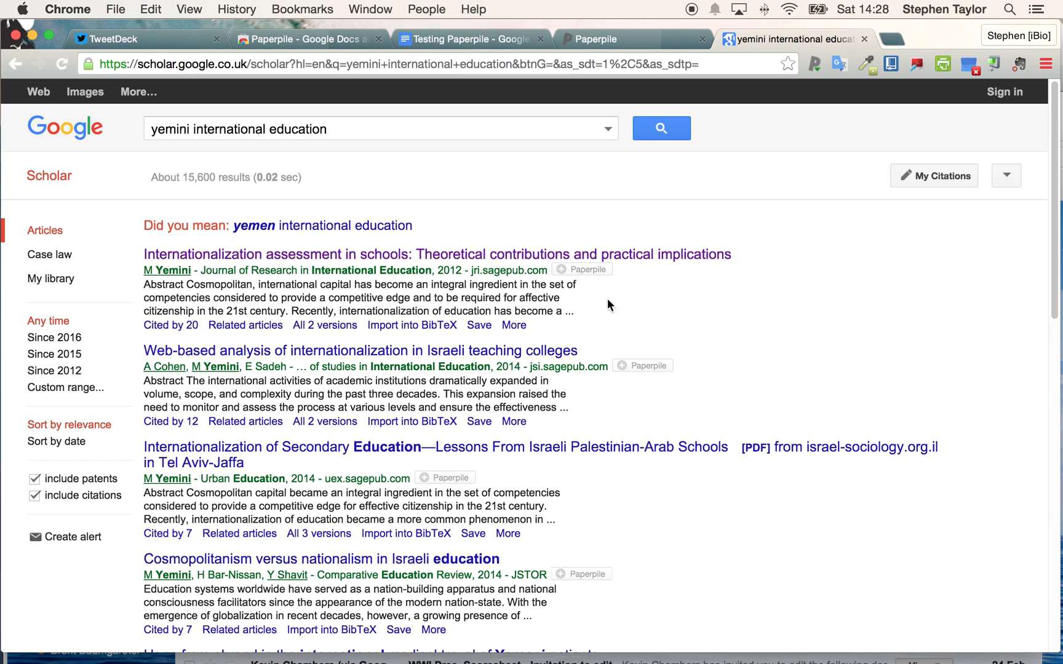
pyautogui.click(588, 271)
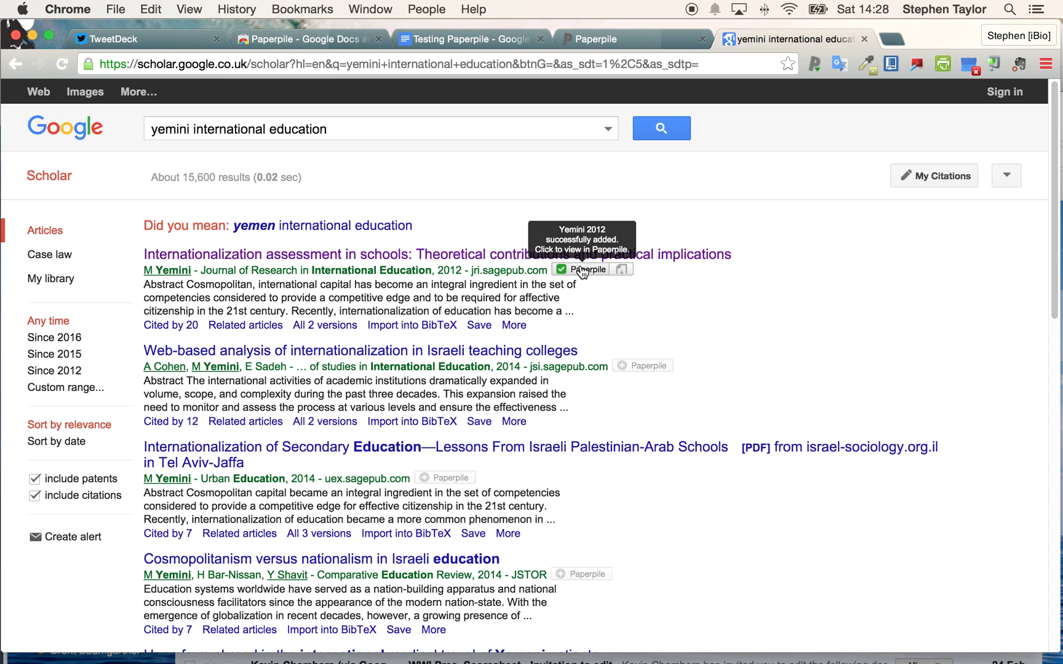
pyautogui.click(585, 270)
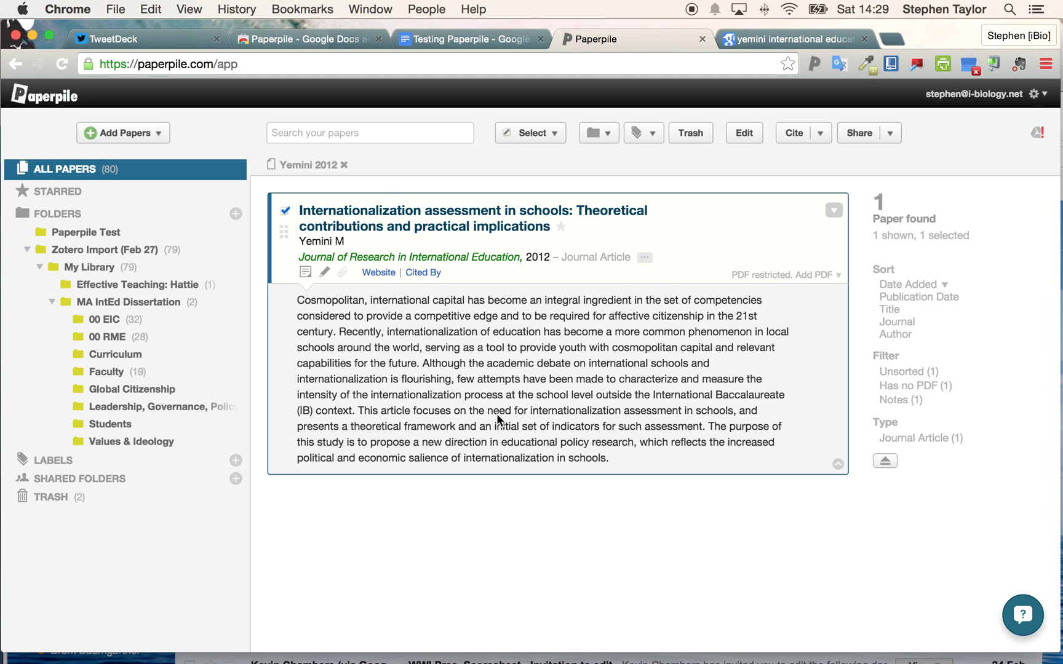
# Move the Yemini 2012 paper into the Paperpile Test folder and view that folder
pyautogui.moveTo(283, 231); pyautogui.dragTo(73, 234)
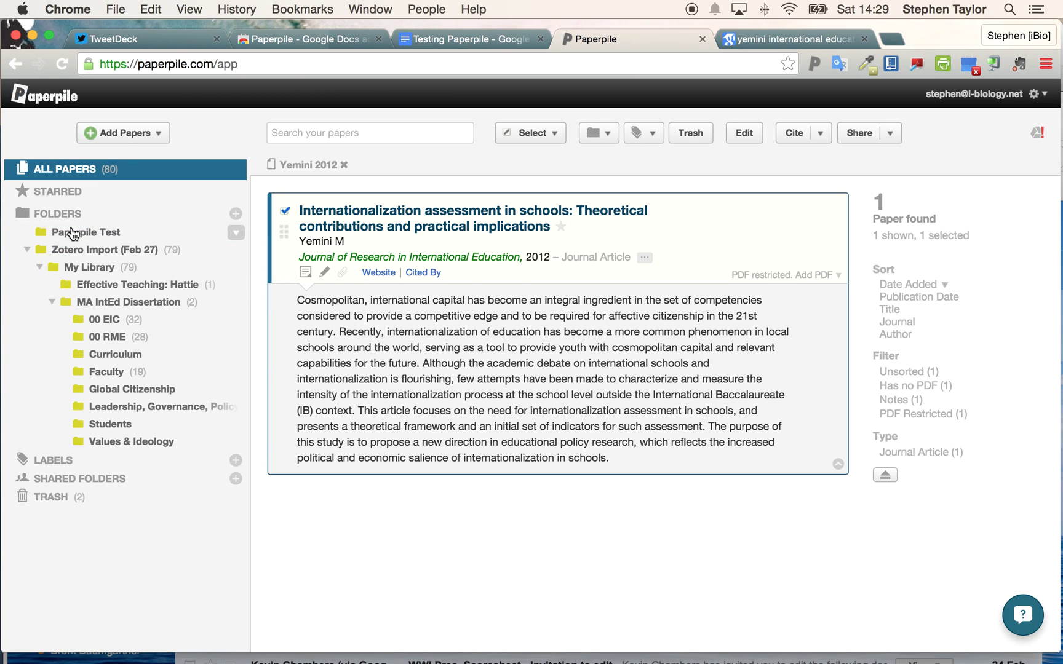
pyautogui.click(73, 234)
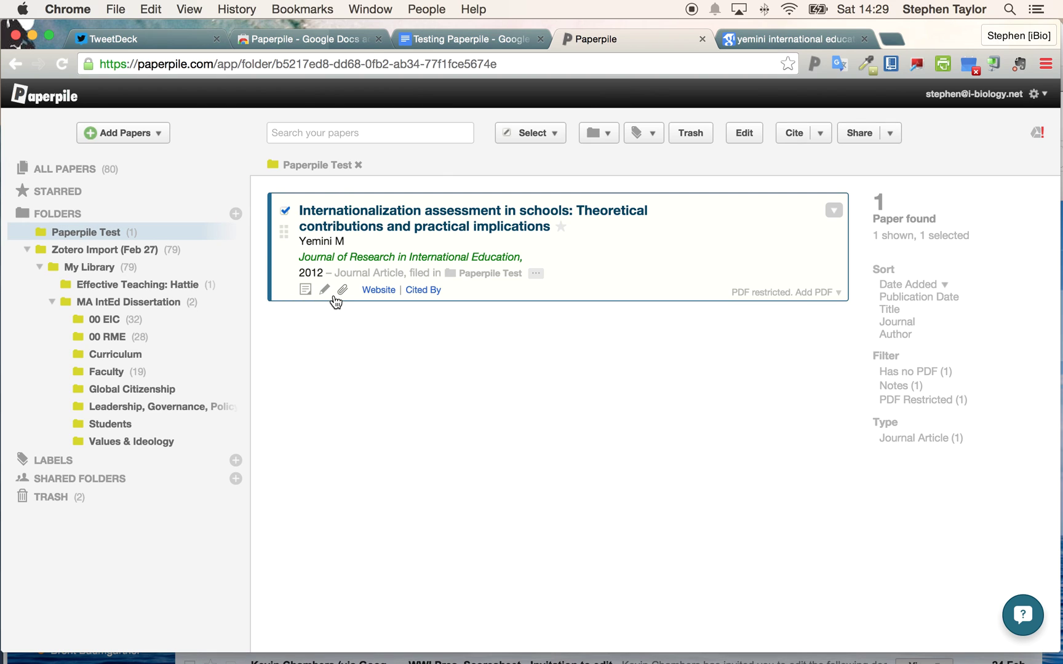
# Type 'textt text text' after the Ritzer 1983 citation, cite Yemini 2012, and reformat citations
pyautogui.click(451, 41)
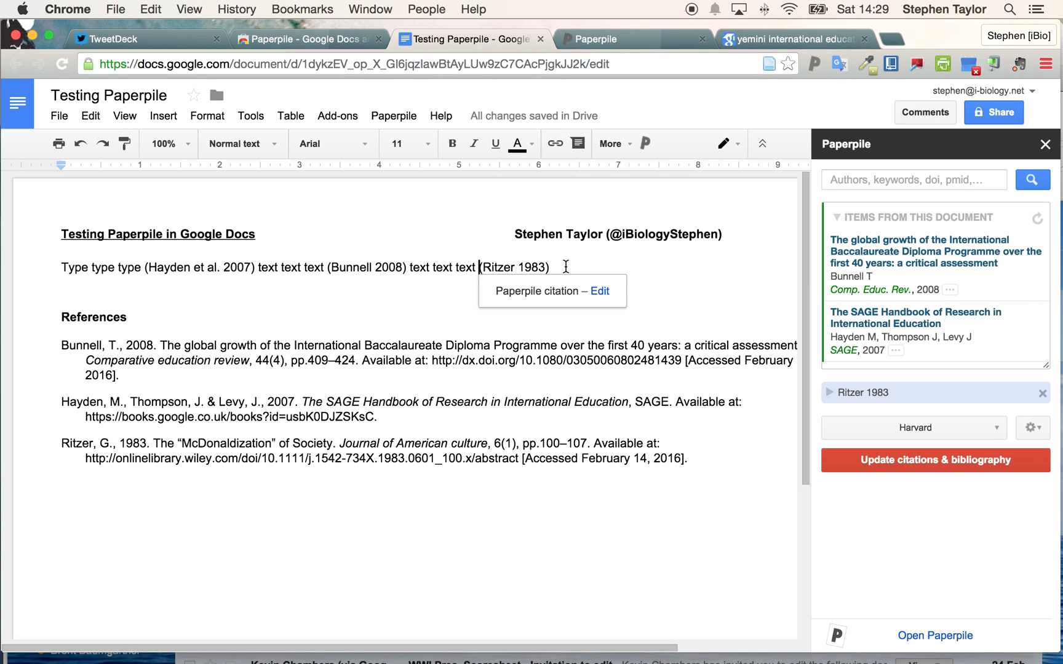
pyautogui.click(565, 267)
pyautogui.write('textt')
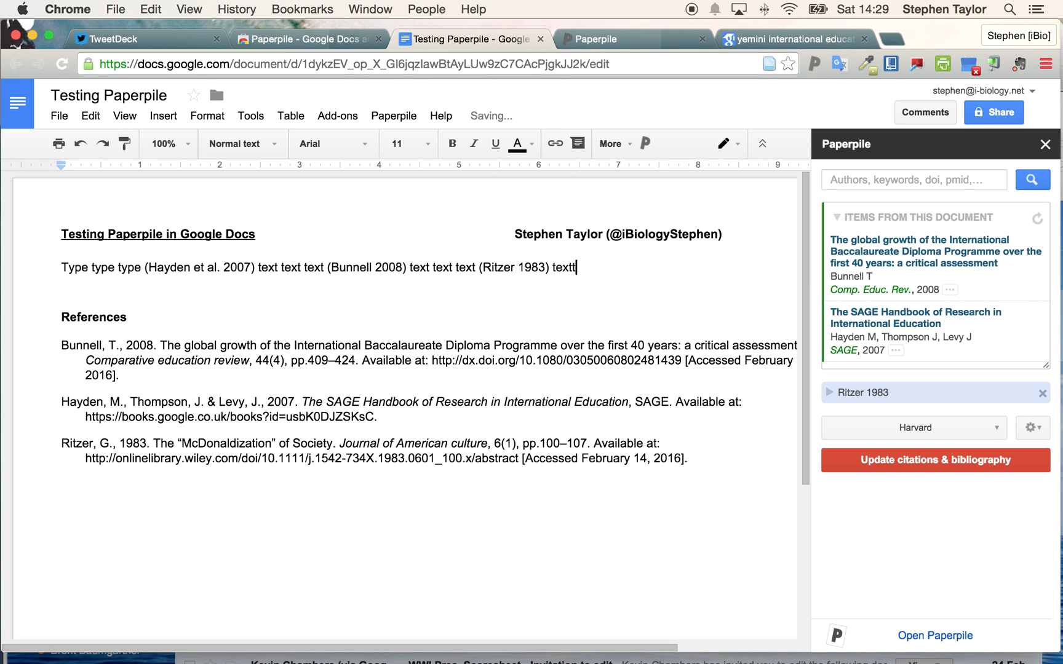
pyautogui.write(' text text')
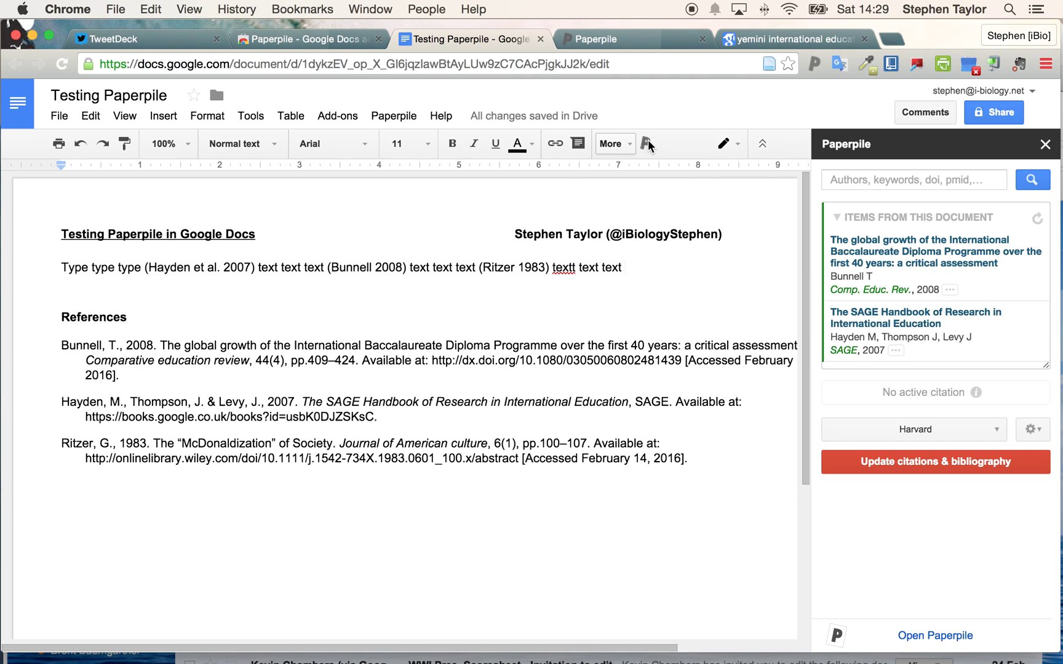
pyautogui.click(646, 143)
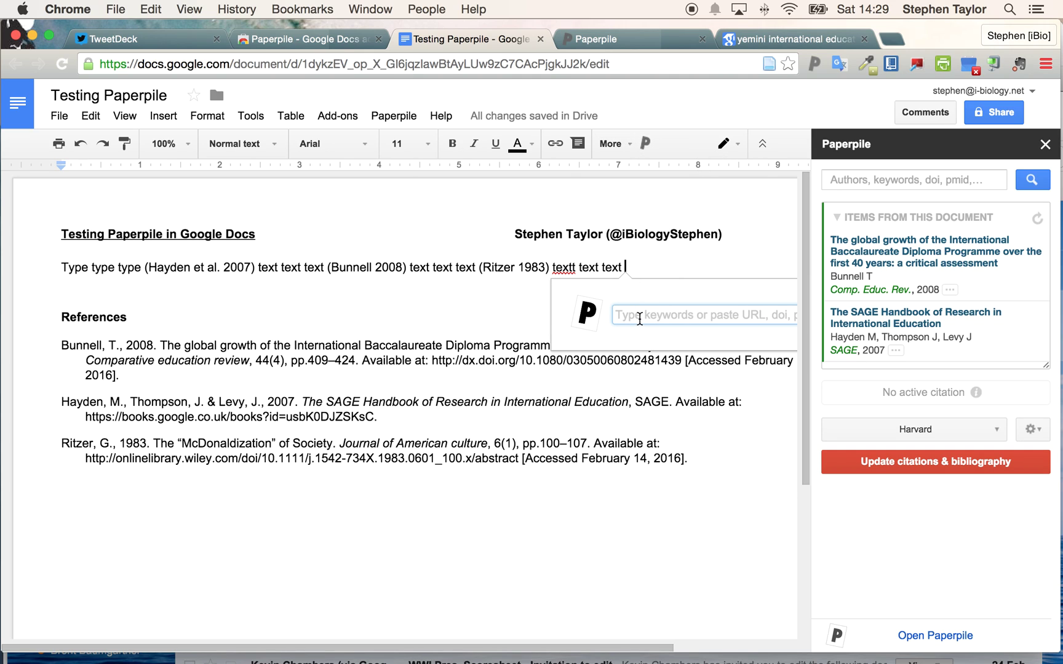
pyautogui.write('yemini')
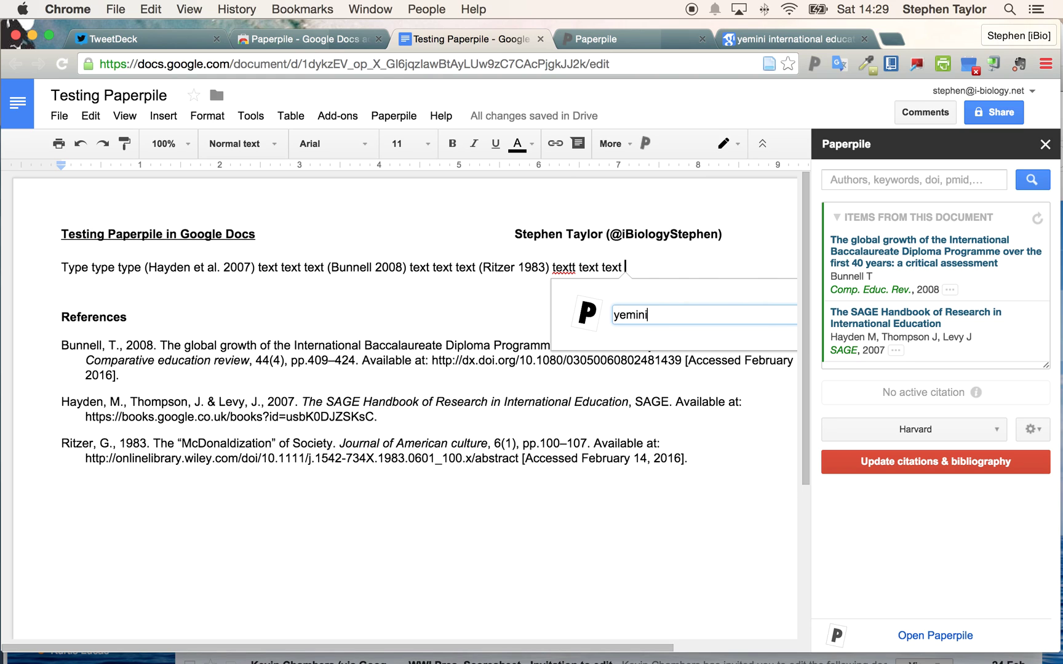
pyautogui.click(662, 374)
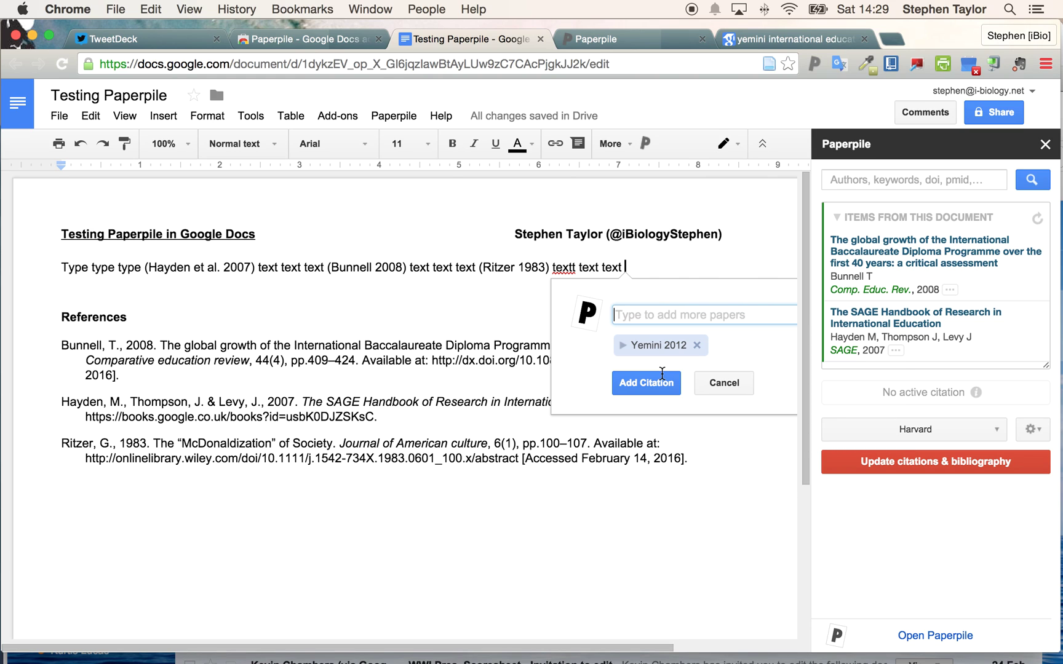
pyautogui.click(662, 378)
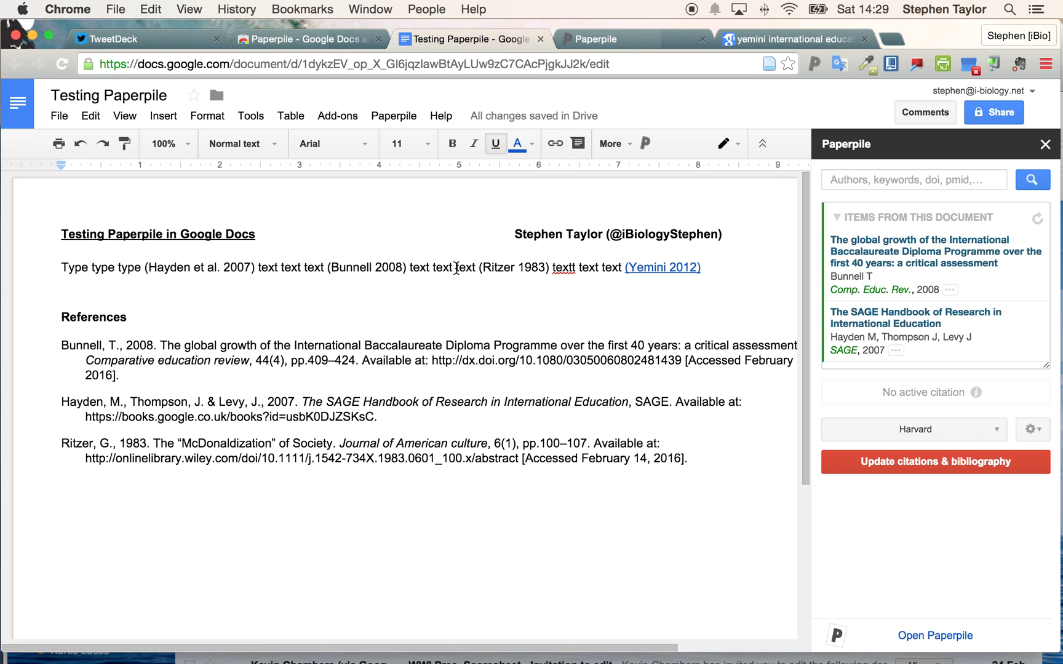
pyautogui.click(393, 120)
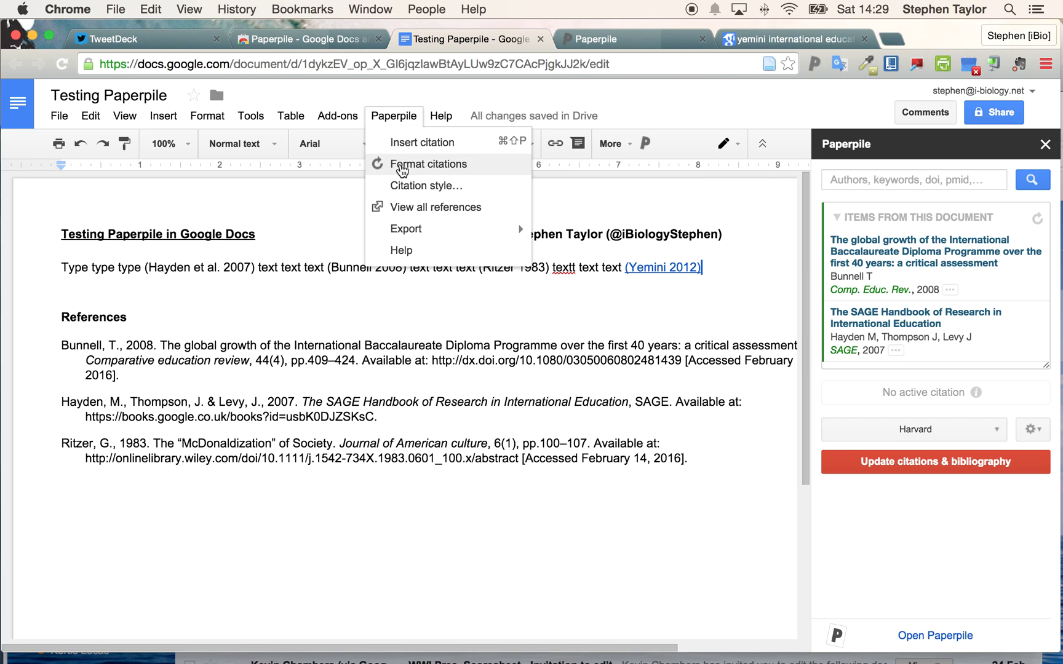
pyautogui.click(402, 169)
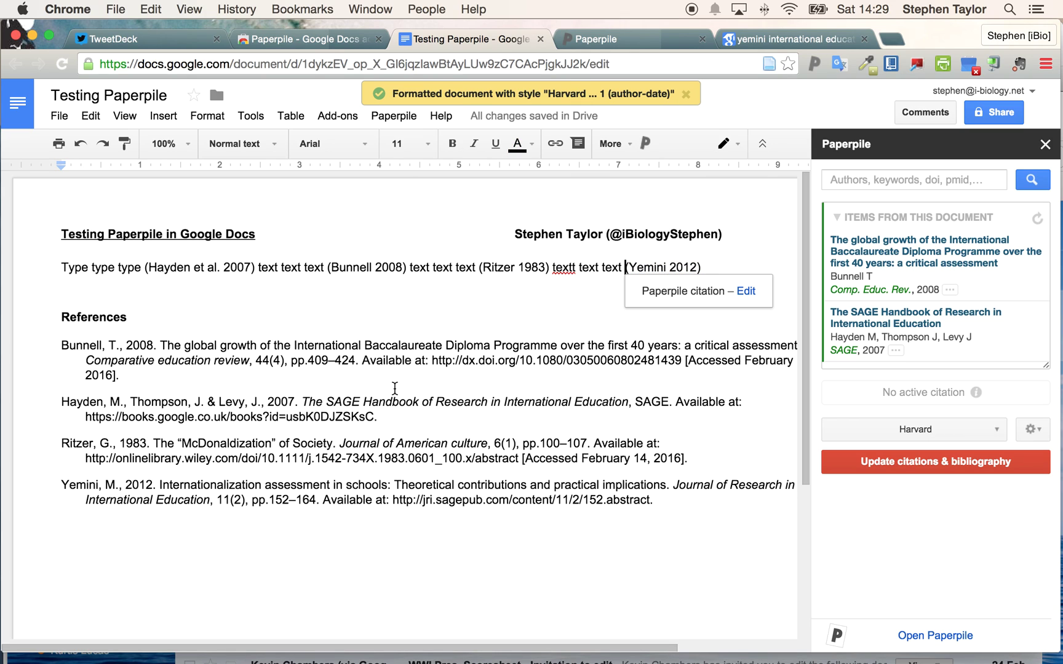
# Scroll through Paperpile's list of all four references cited in the document
pyautogui.click(391, 116)
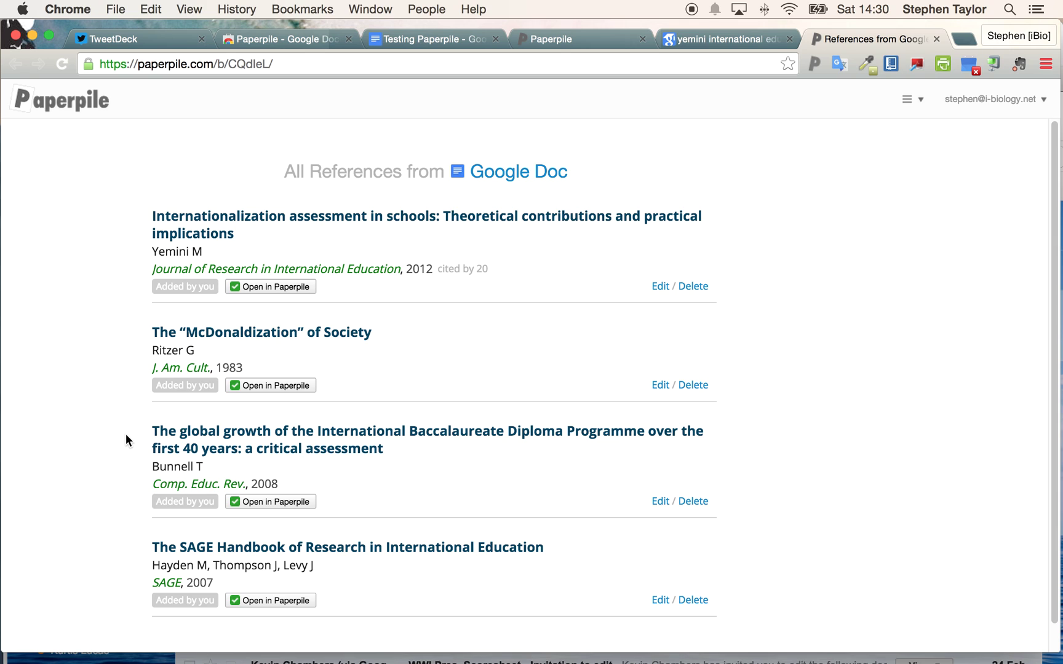
pyautogui.scroll(-1, 125, 434)
pyautogui.scroll(1, 126, 433)
# Visit the 00 EIC and Paperpile Test folders, then return to the Testing Paperpile document
pyautogui.click(591, 40)
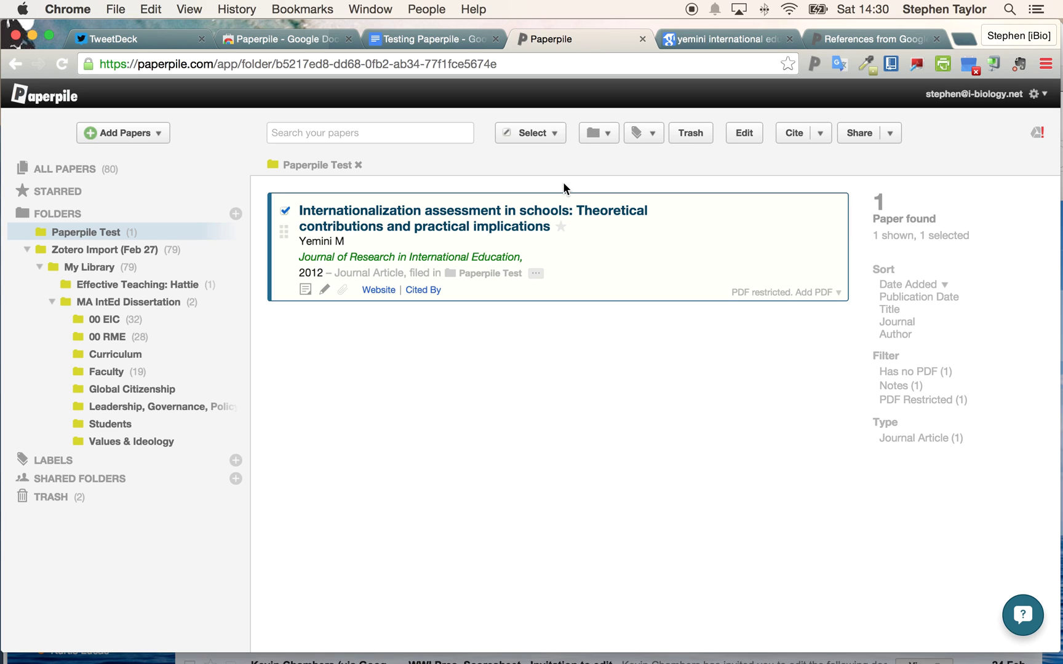
pyautogui.click(113, 321)
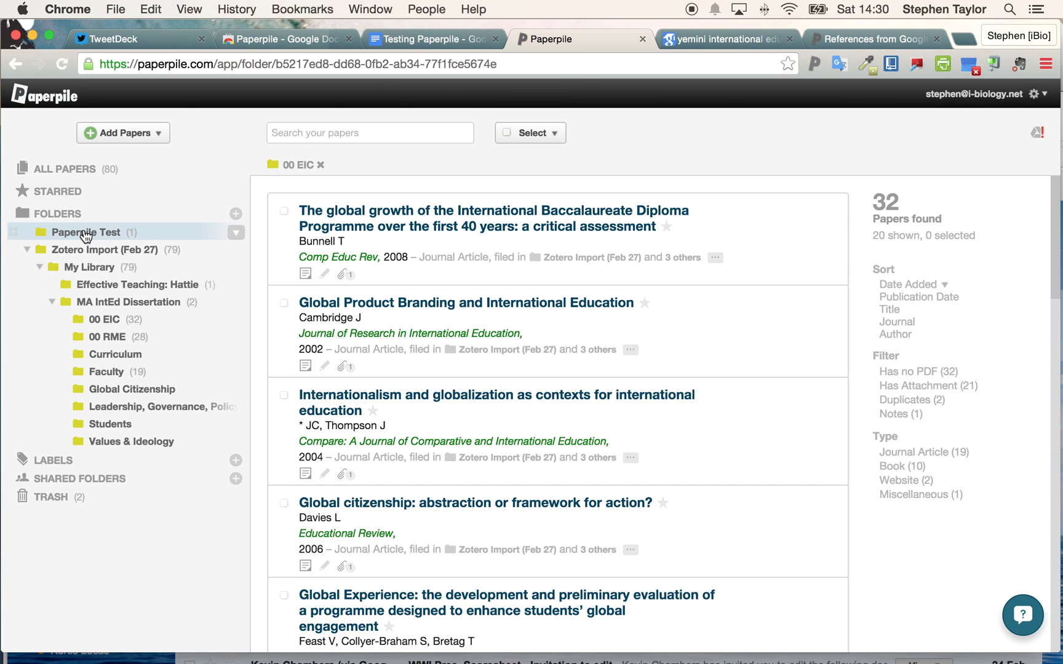
pyautogui.click(86, 233)
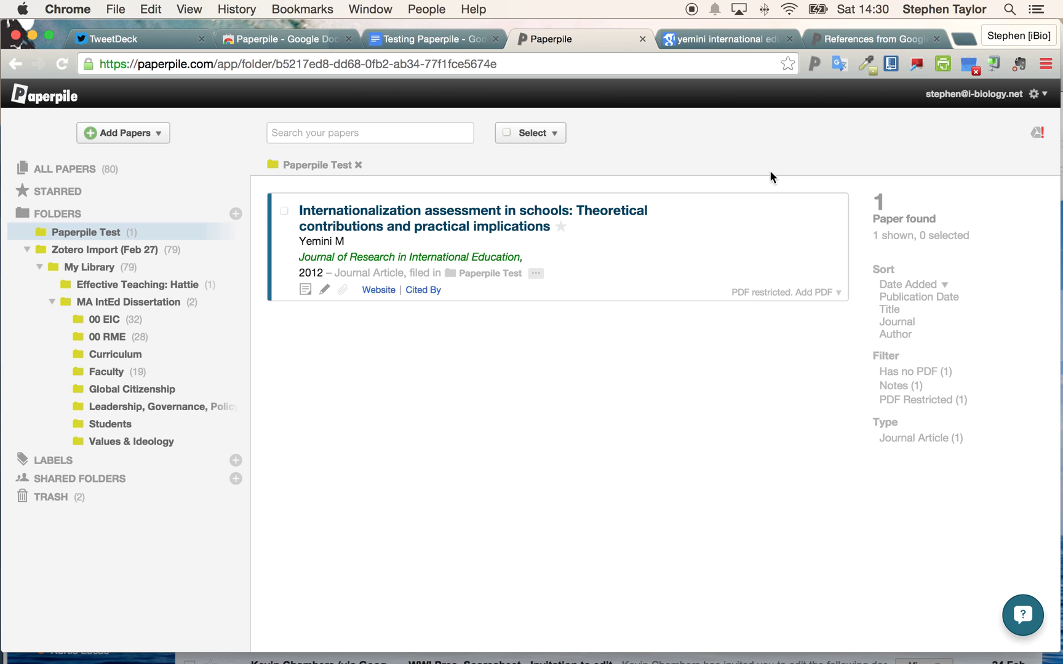
pyautogui.click(285, 41)
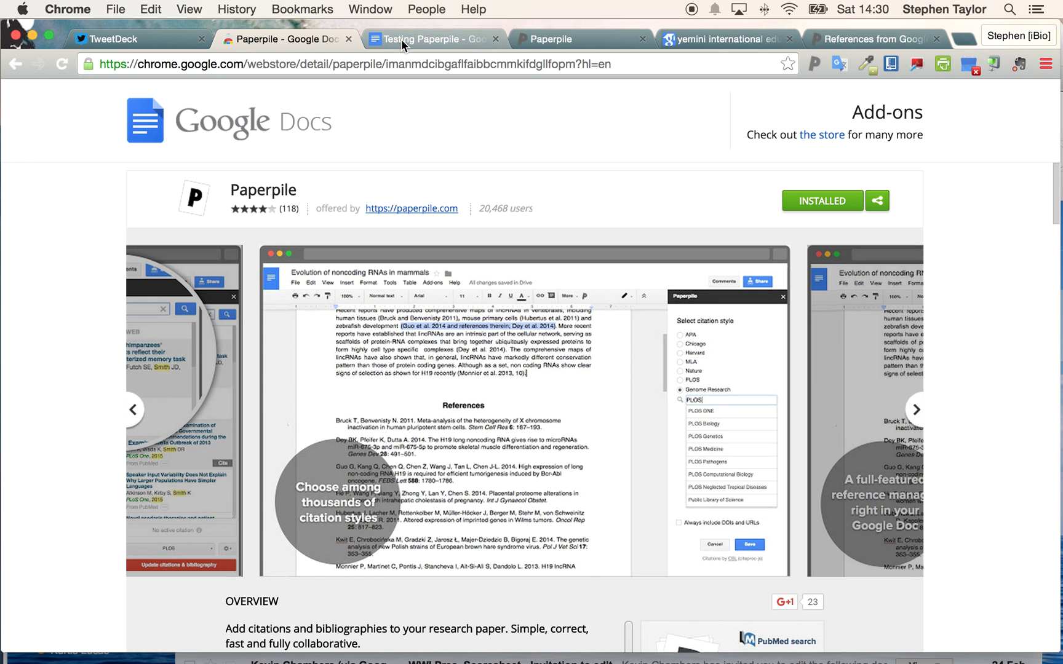
pyautogui.click(401, 39)
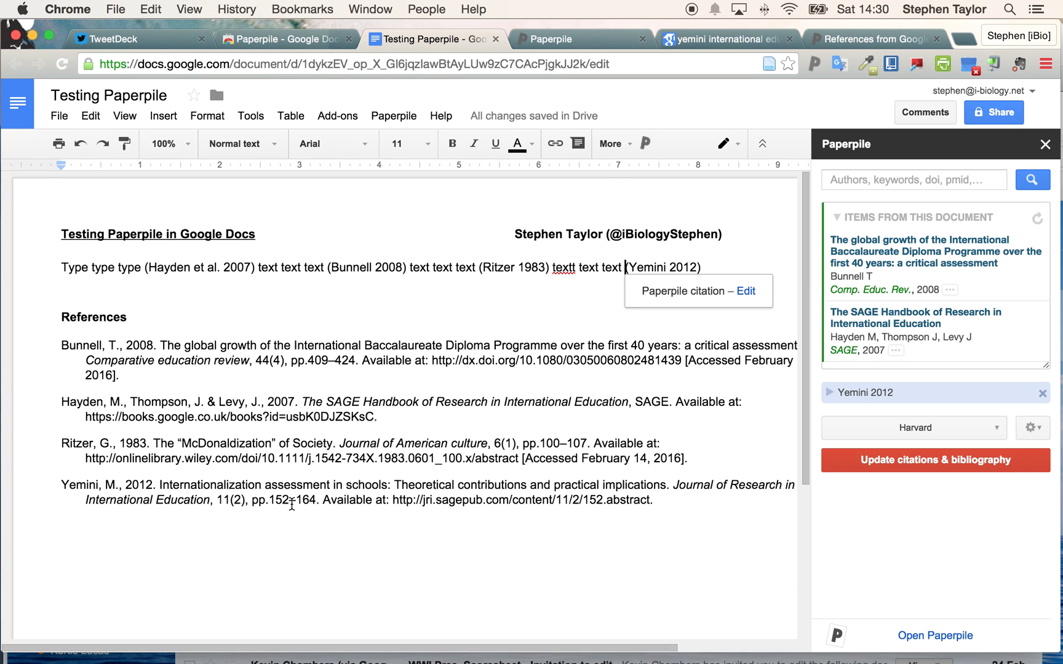